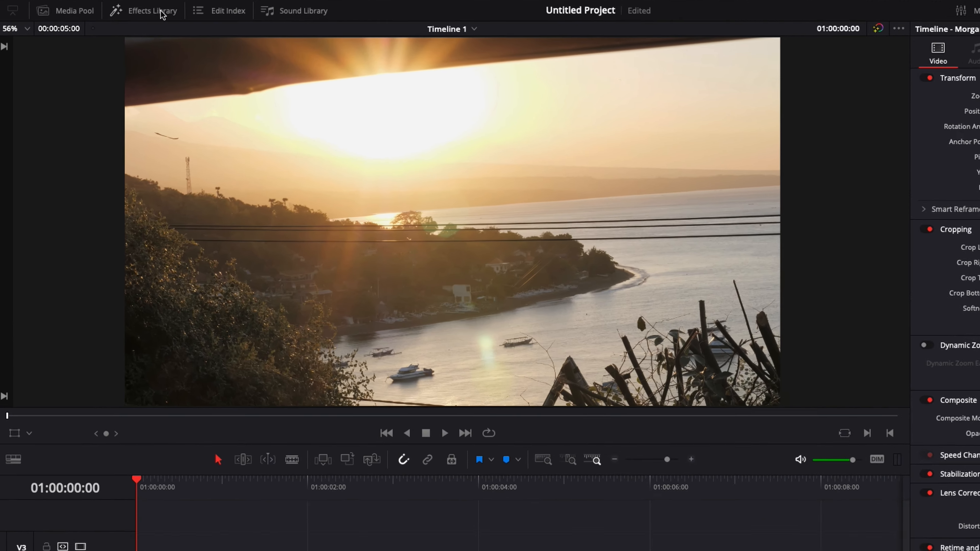
Search the effects library for "lens r" and apply Lens Reflections to the clip on video track 1.
left_click(122, 10)
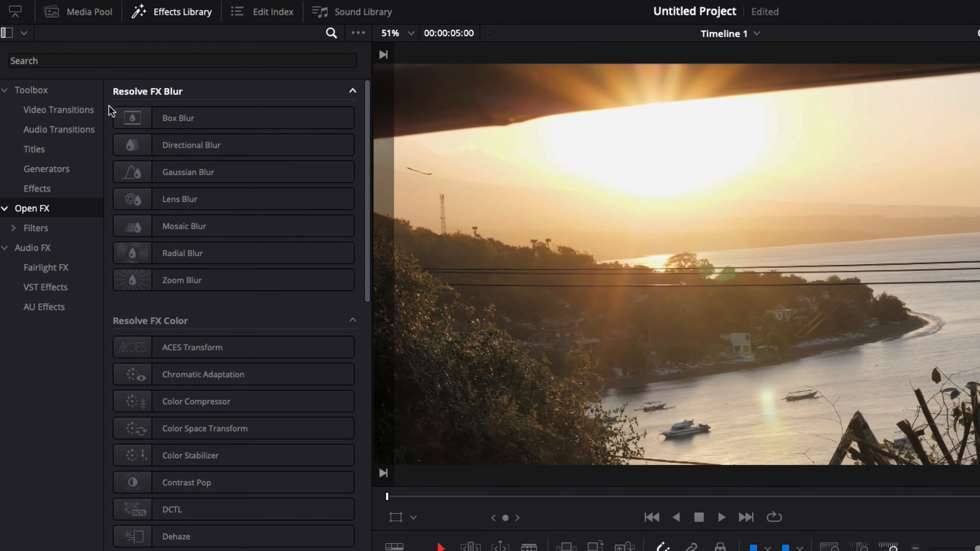
left_click(41, 61)
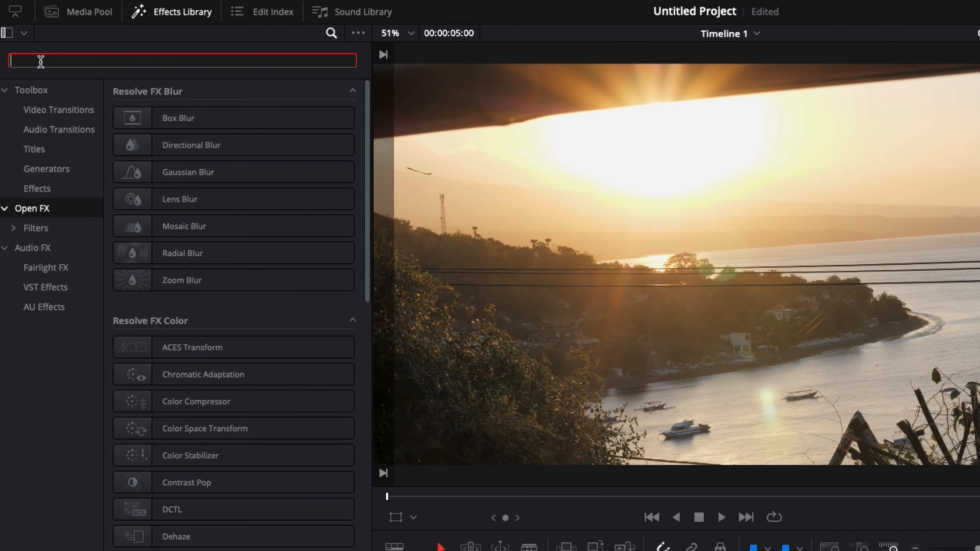
type("lens r")
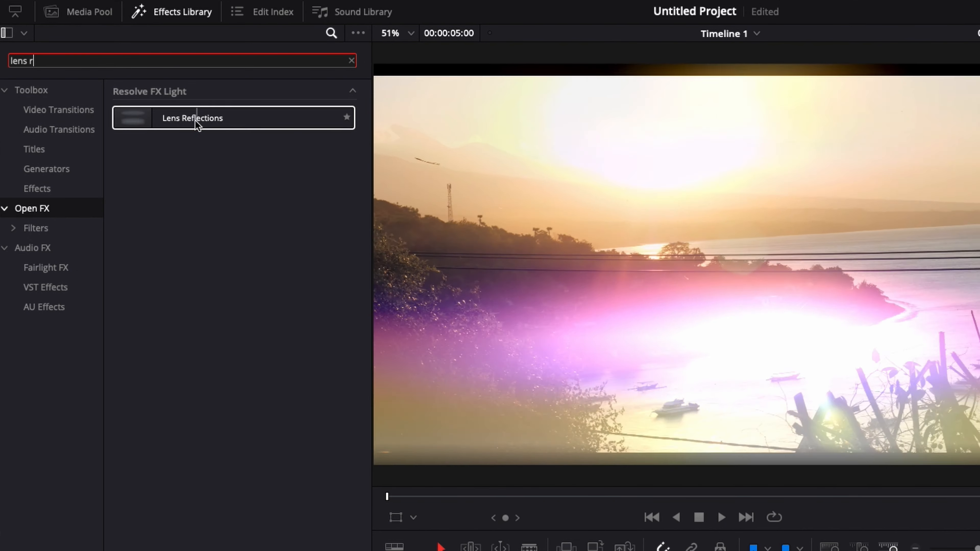
left_click_drag(197, 124, 719, 550)
left_click_drag(506, 479, 446, 519)
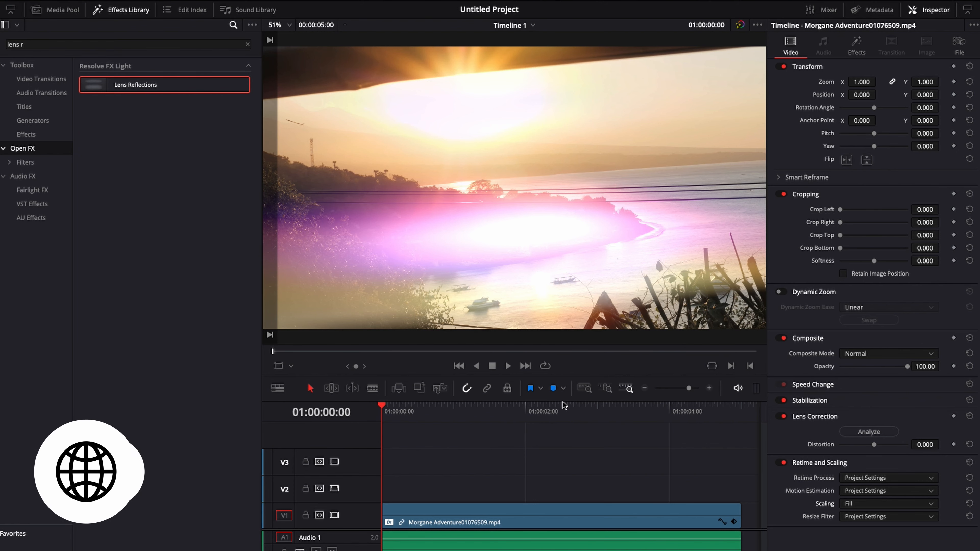
Move the playhead to 01:00:02:10, select the clip and show its Lens Reflections settings.
left_click(554, 496)
left_click(553, 515)
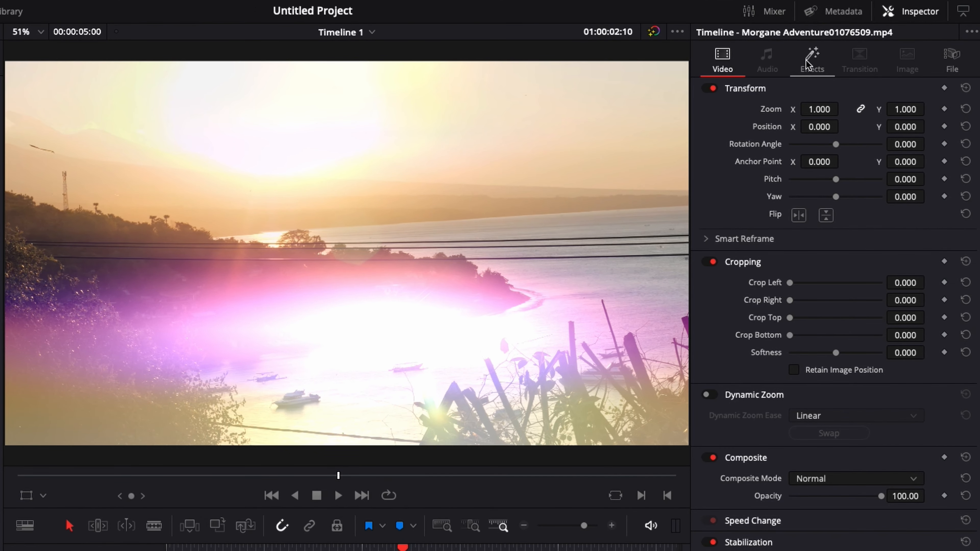
left_click(853, 47)
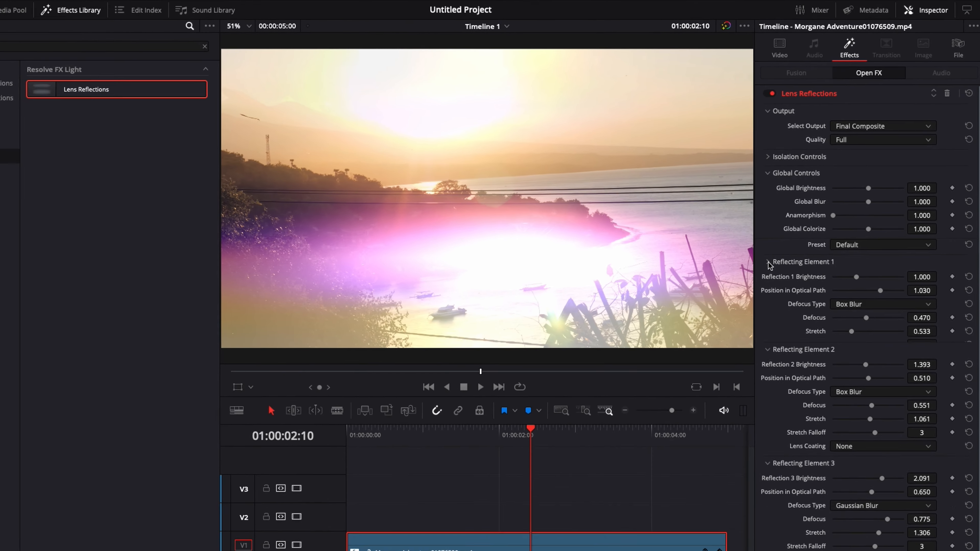
Collapse the settings of Reflecting Elements 1 through 4.
left_click(708, 335)
left_click(778, 264)
left_click(779, 279)
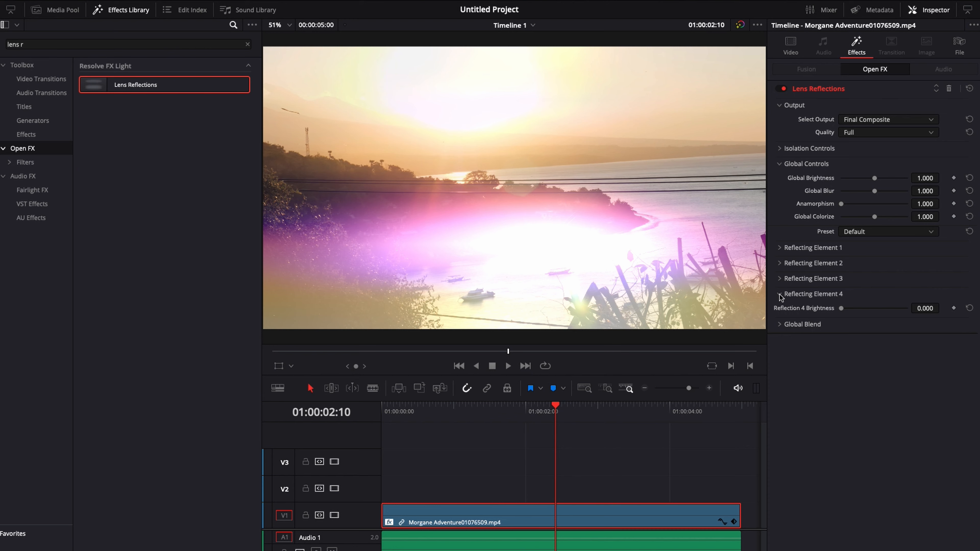
left_click(780, 295)
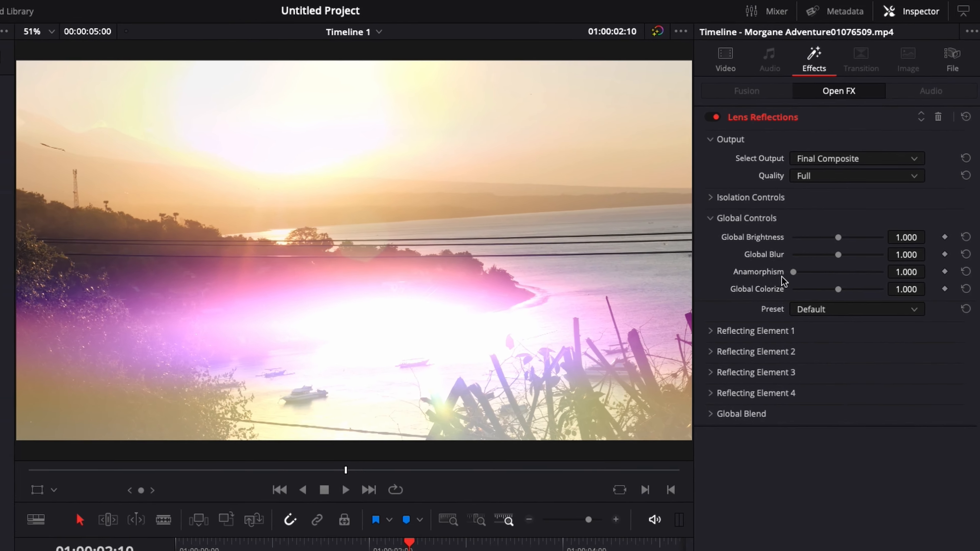
Try the Streaks, Prism and Plain presets for the reflections and scrub the clip to check the look.
left_click(820, 315)
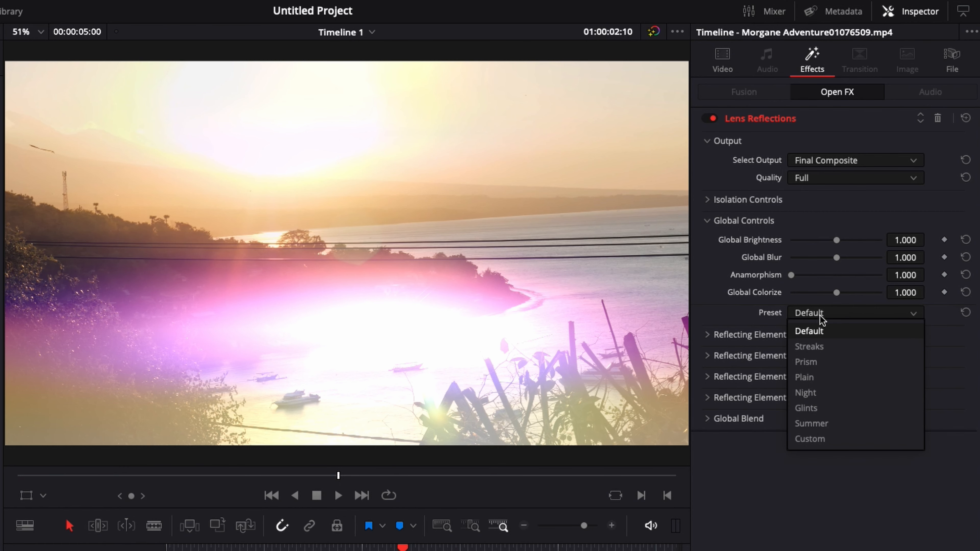
left_click(821, 350)
left_click(821, 314)
left_click(820, 364)
left_click(825, 307)
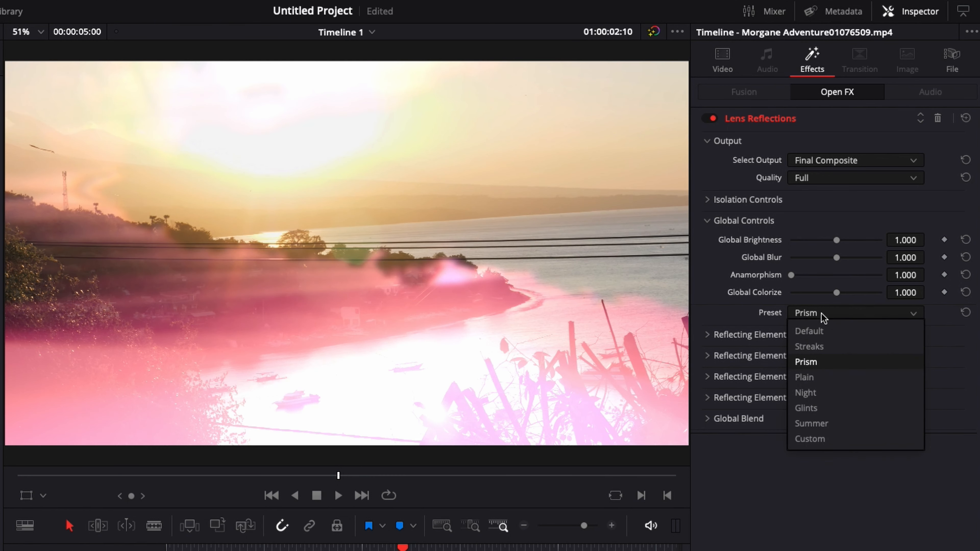
left_click(821, 378)
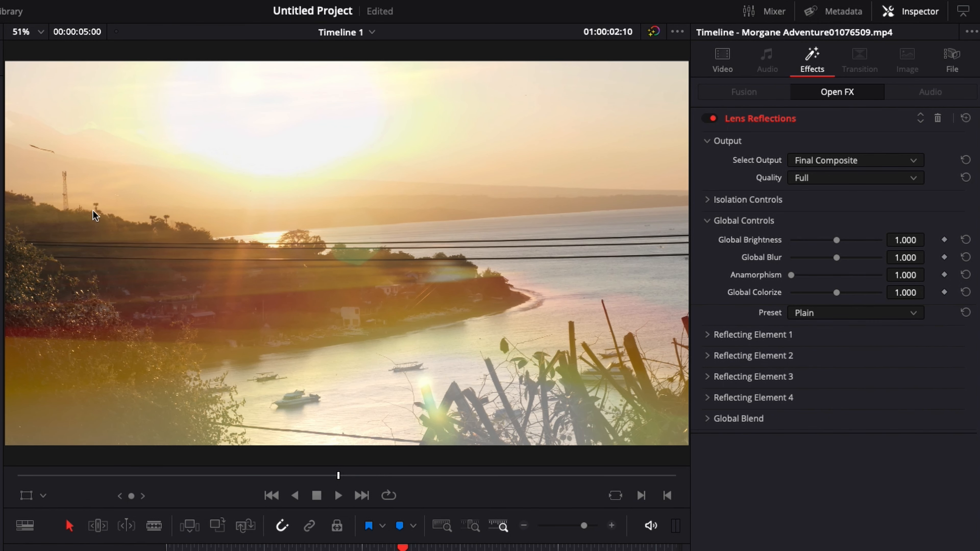
left_click_drag(264, 548, 321, 548)
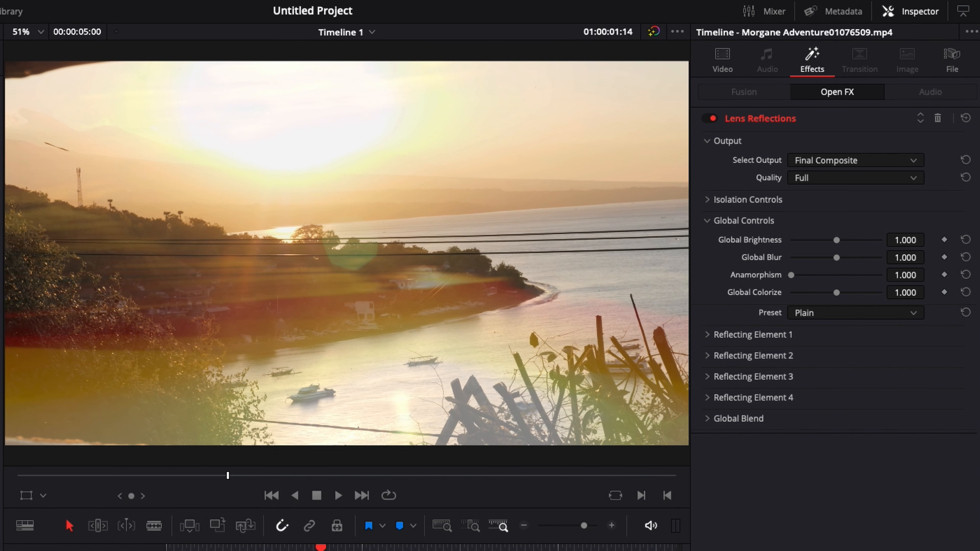
Apply the Summer preset and play the clip from the start to preview the reflections.
left_click(825, 312)
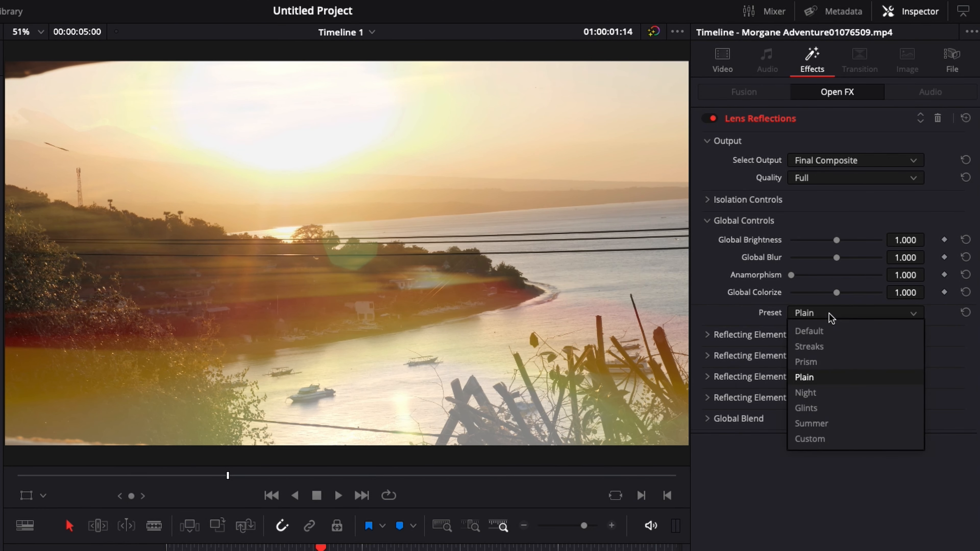
left_click(814, 423)
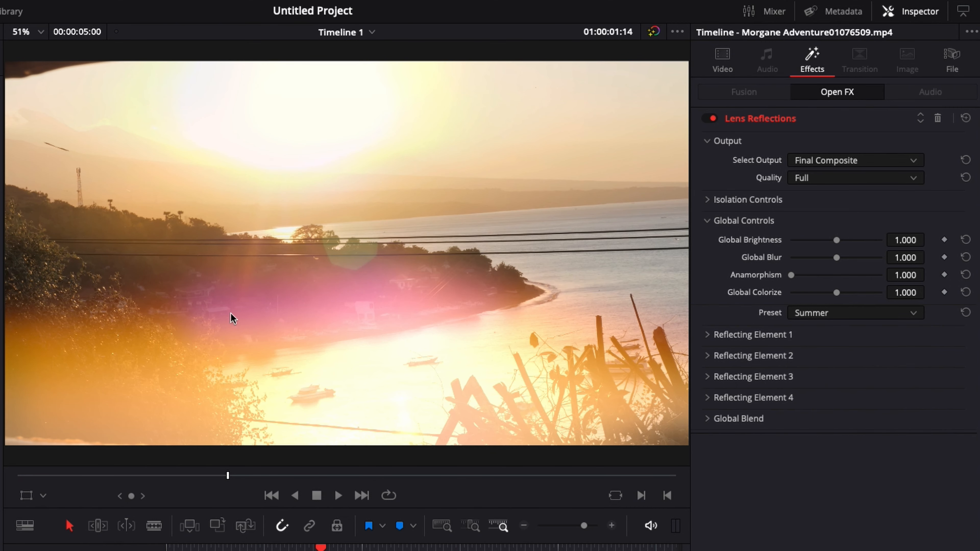
key("Home")
key("space")
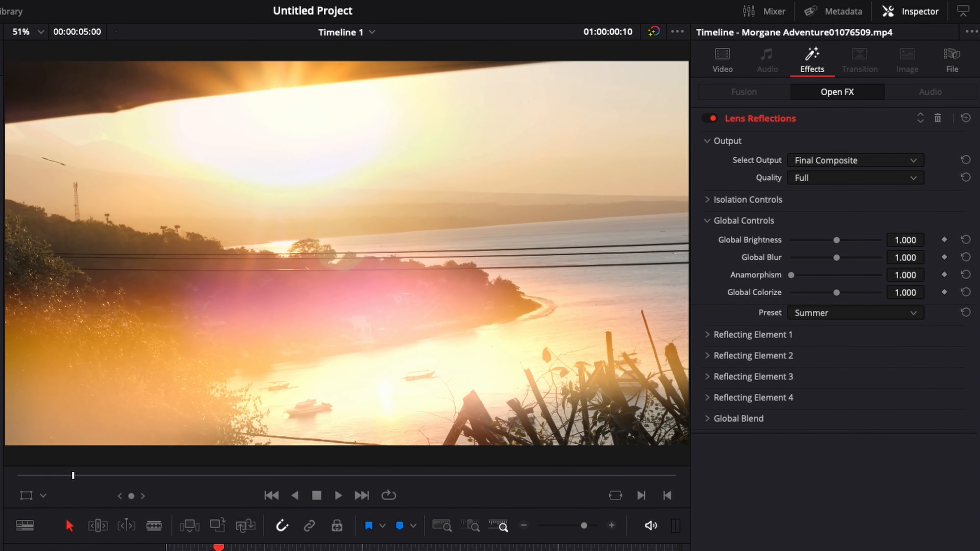
key("space")
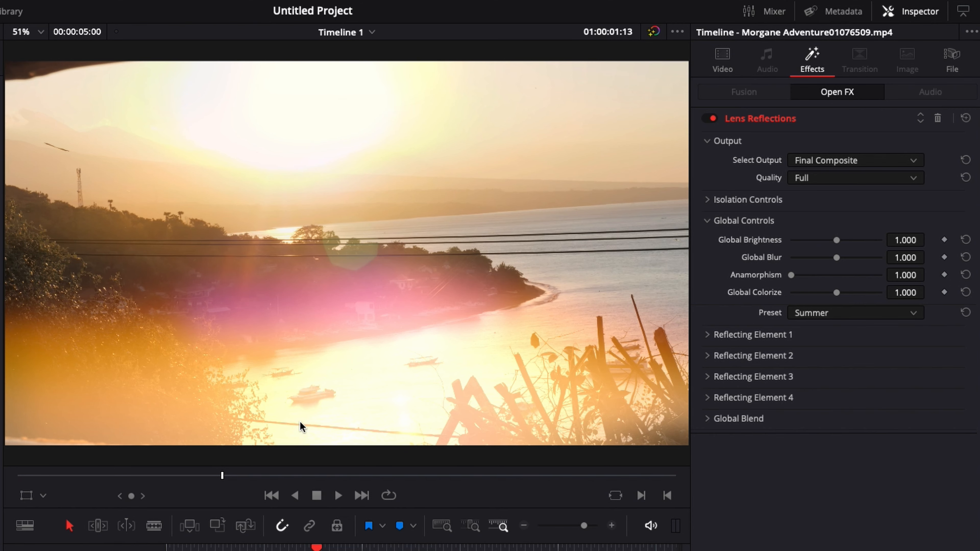
key("space")
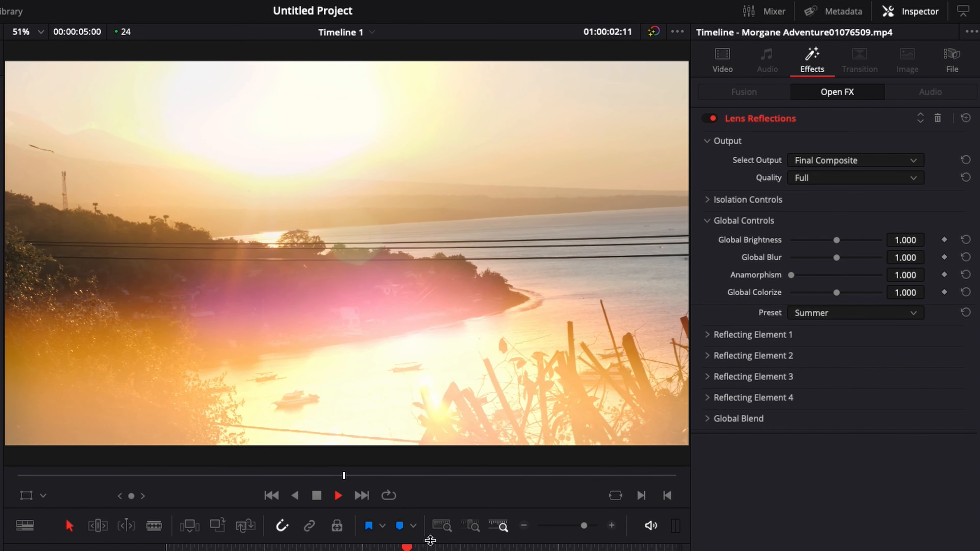
key("space")
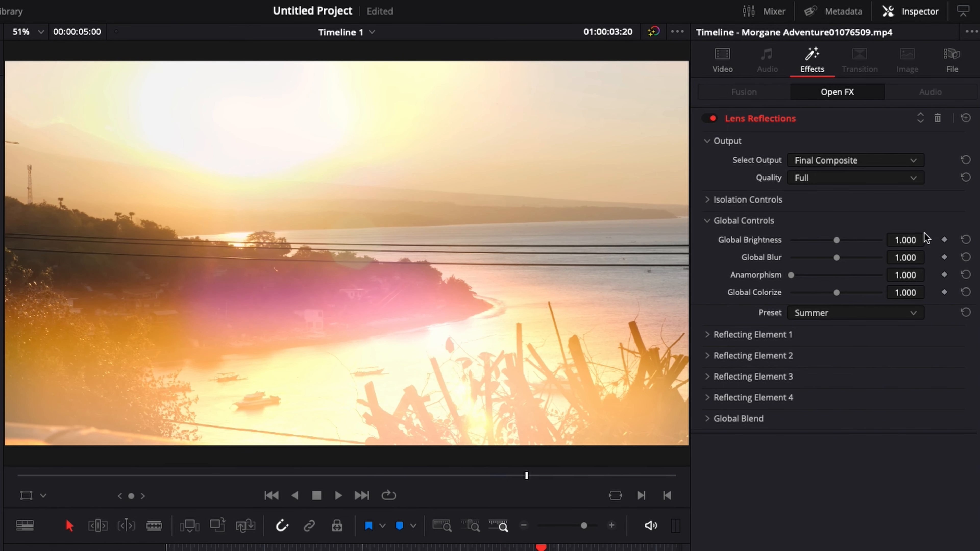
Examine the effect's Isolated Source and Reflections Alone outputs, and return to Final Composite.
left_click(856, 164)
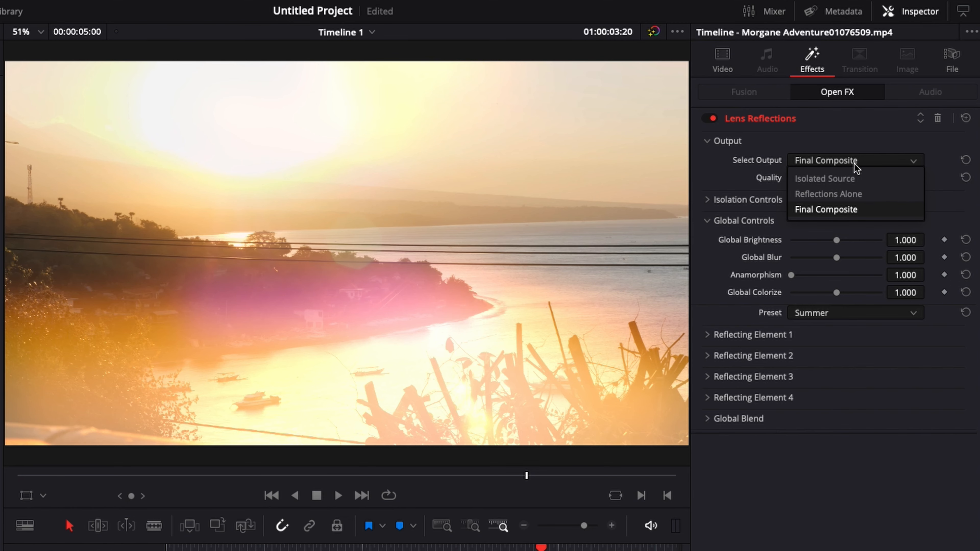
left_click(850, 182)
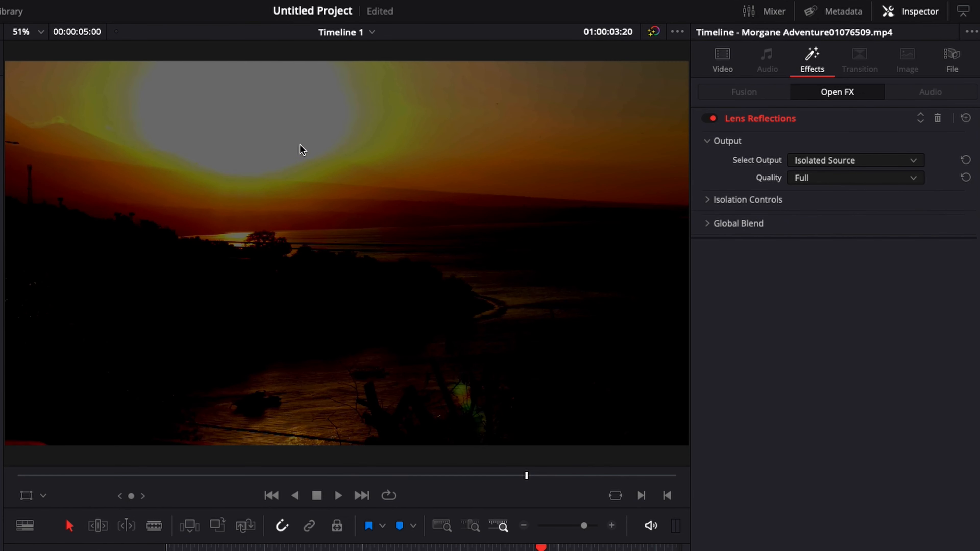
left_click(856, 159)
left_click(853, 194)
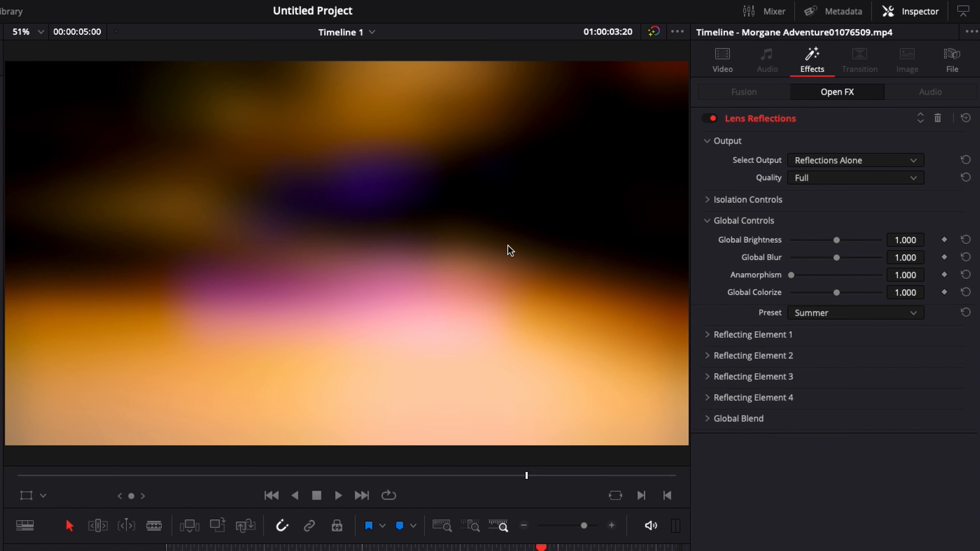
left_click(854, 162)
left_click(836, 211)
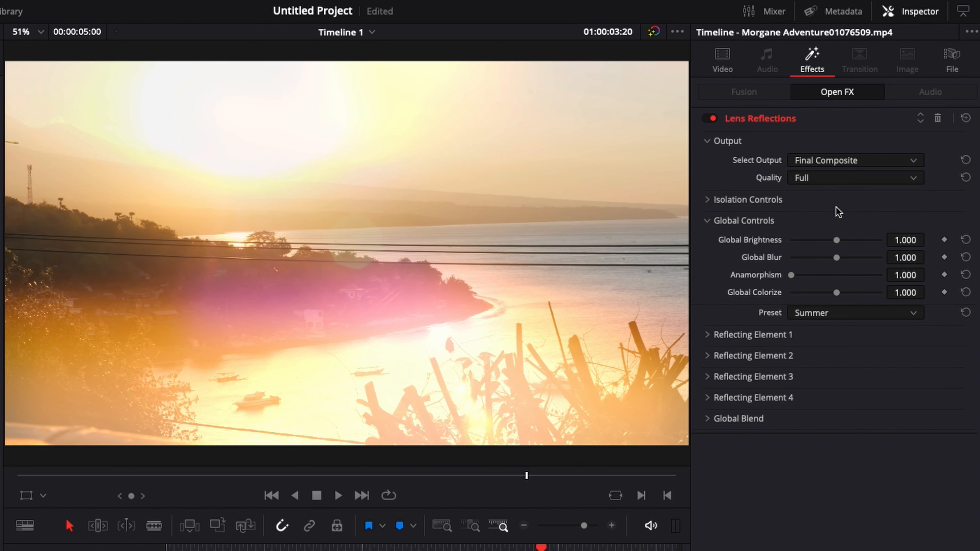
Save the project and set the effect's output to Reflections Alone.
key("ctrl+s")
left_click(821, 180)
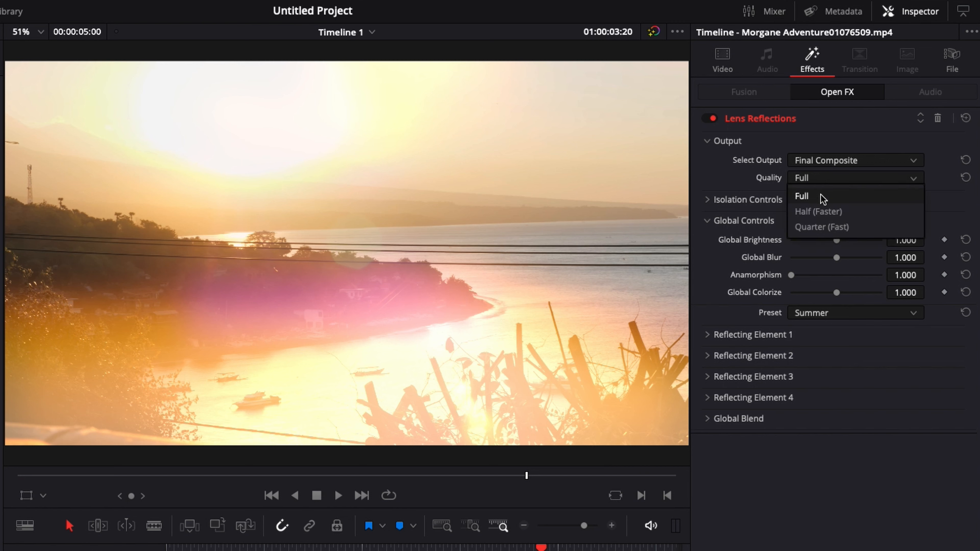
left_click(816, 160)
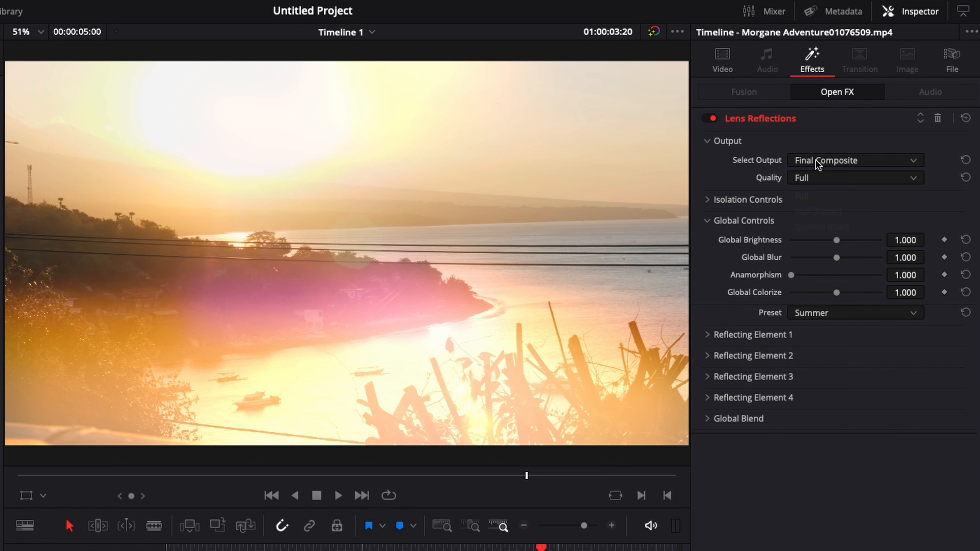
left_click(816, 159)
left_click(820, 195)
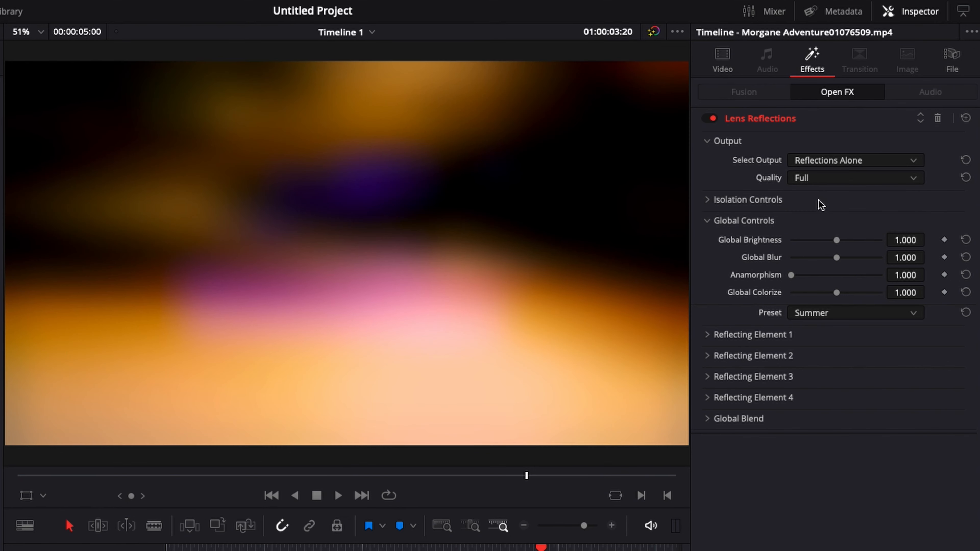
Dim the reflections by lowering the brightness in the Isolation Controls.
left_click(708, 222)
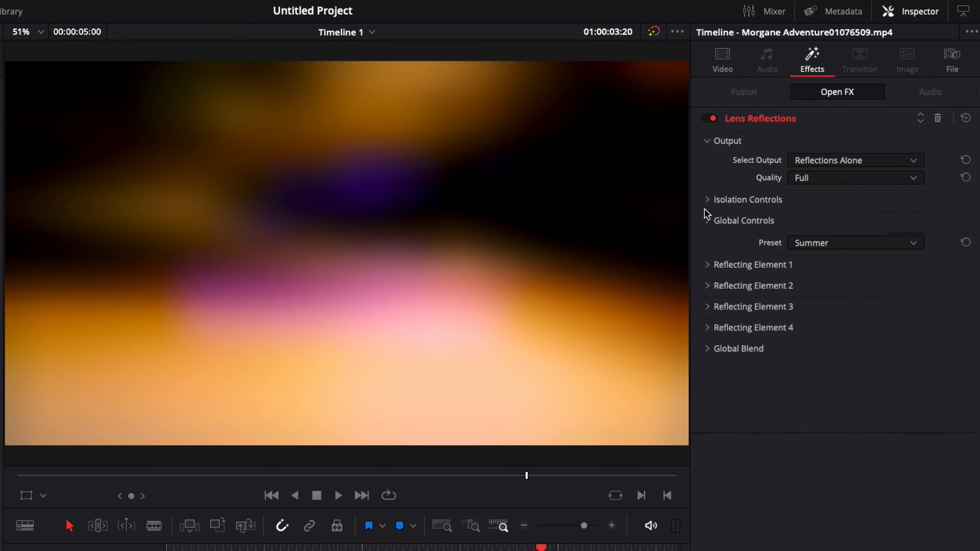
left_click(709, 200)
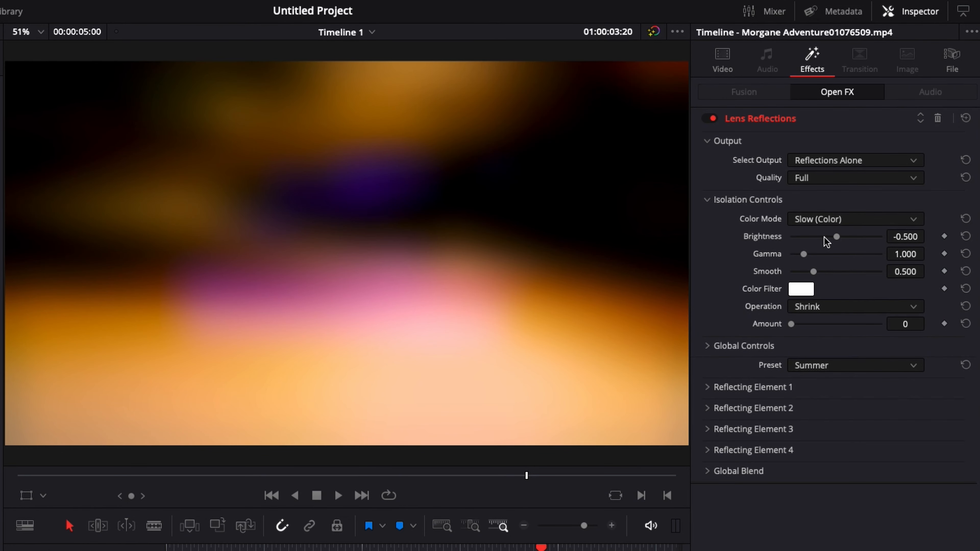
left_click_drag(833, 236, 830, 279)
left_click(707, 199)
Set Global Brightness to 0.698, Global Blur to 1.659, Anamorphism to 1.442 and Global Colorize to 0.512.
left_click(707, 218)
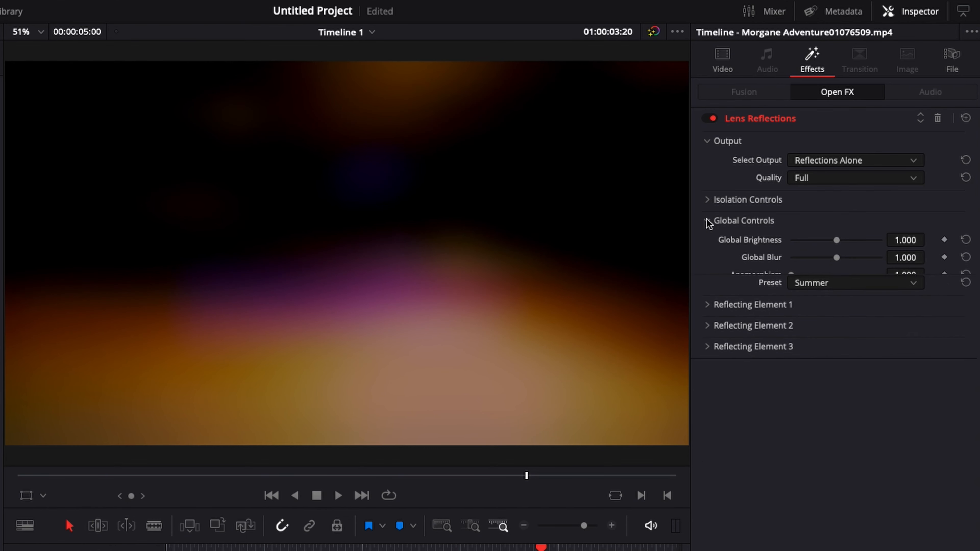
left_click_drag(836, 240, 785, 269)
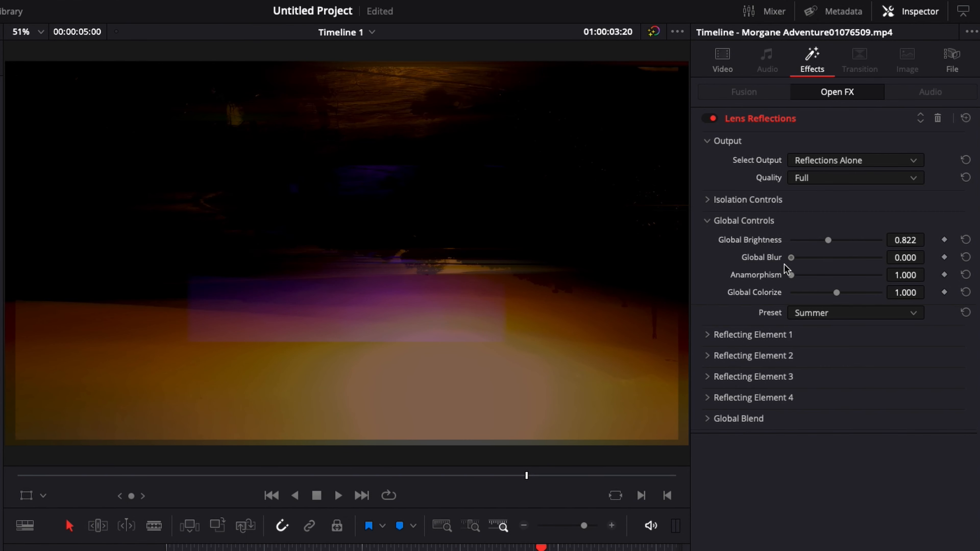
left_click_drag(788, 265, 867, 276)
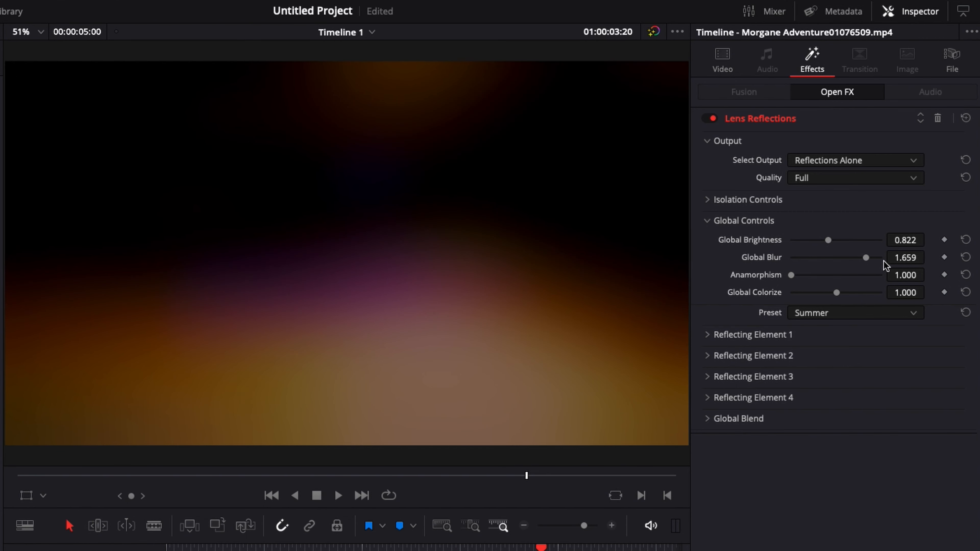
left_click_drag(787, 276, 856, 302)
double_click(768, 294)
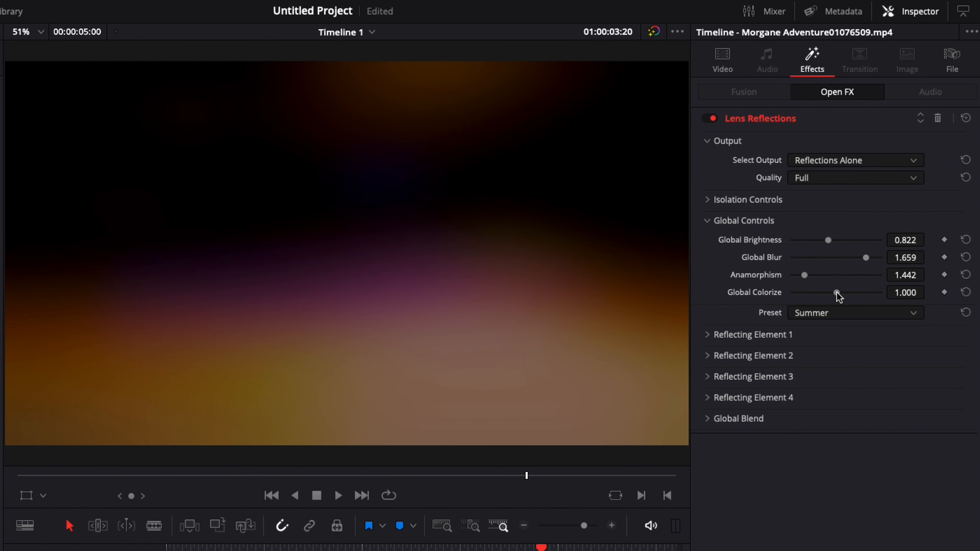
left_click_drag(836, 292, 814, 294)
left_click_drag(828, 241, 824, 244)
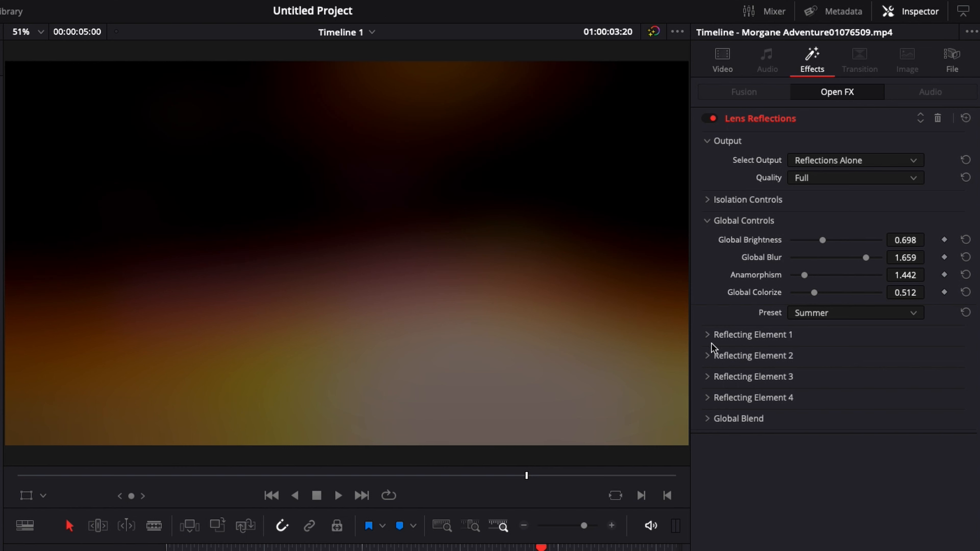
Set Reflecting Element 1's brightness to 1.140 and its position in the optical path to 0.791.
left_click(707, 335)
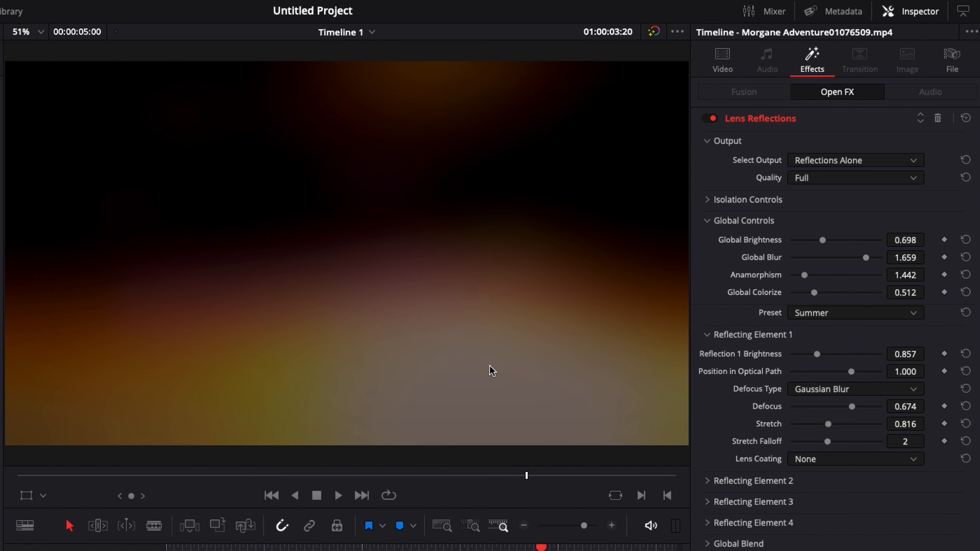
left_click_drag(819, 361, 844, 377)
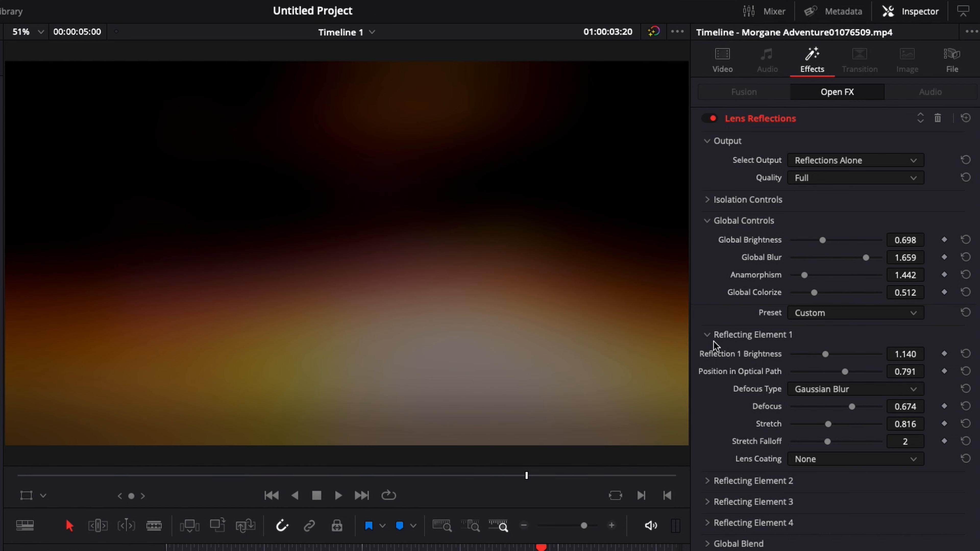
left_click(707, 334)
Set Reflecting Element 3's brightness to 1.465, and try blue before choosing red as its custom color.
left_click(707, 377)
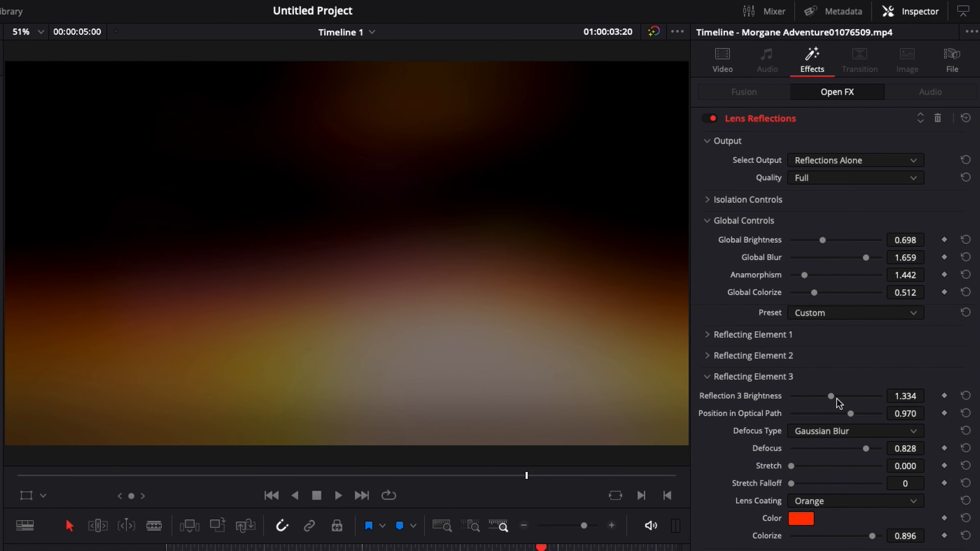
mouse_move(831, 396)
left_mouse_down()
mouse_move(852, 397)
mouse_move(835, 399)
left_mouse_up()
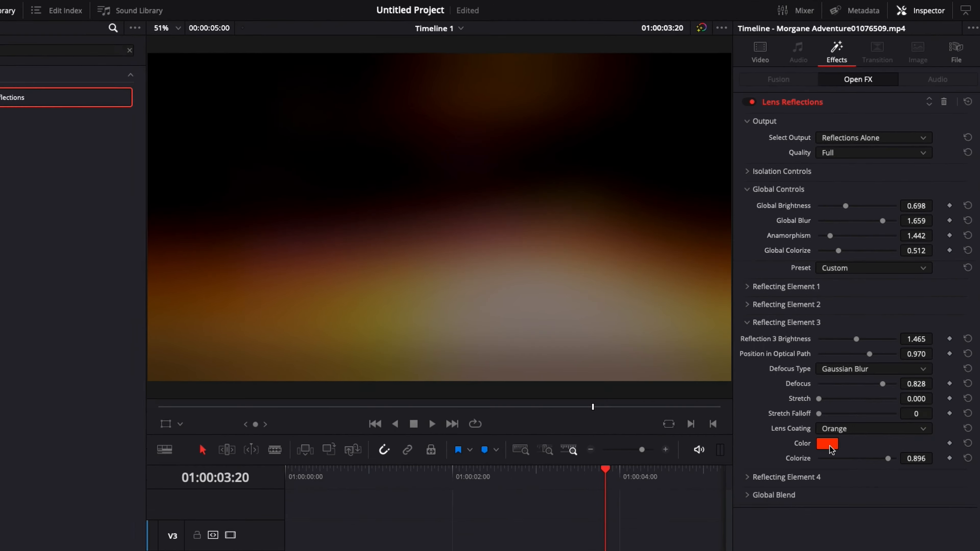
left_click(806, 521)
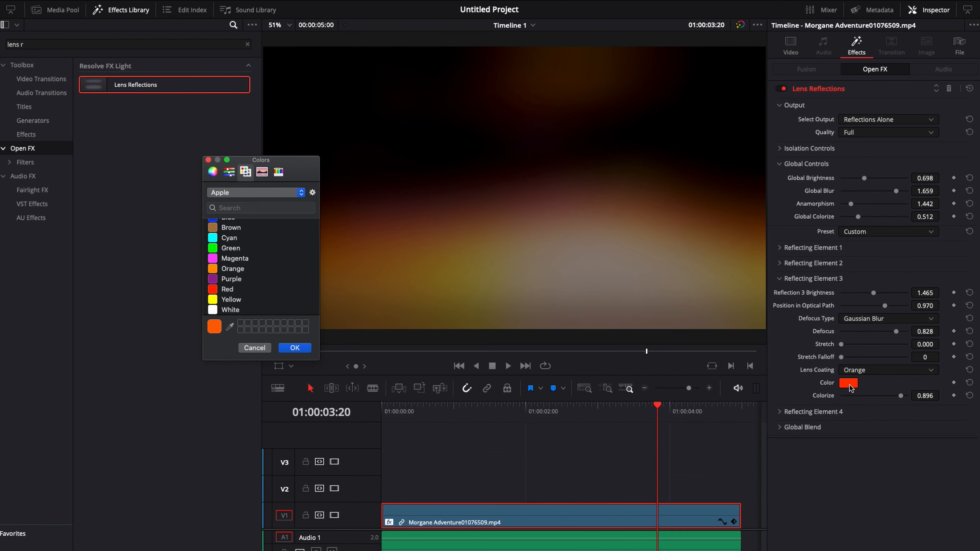
left_click(214, 220)
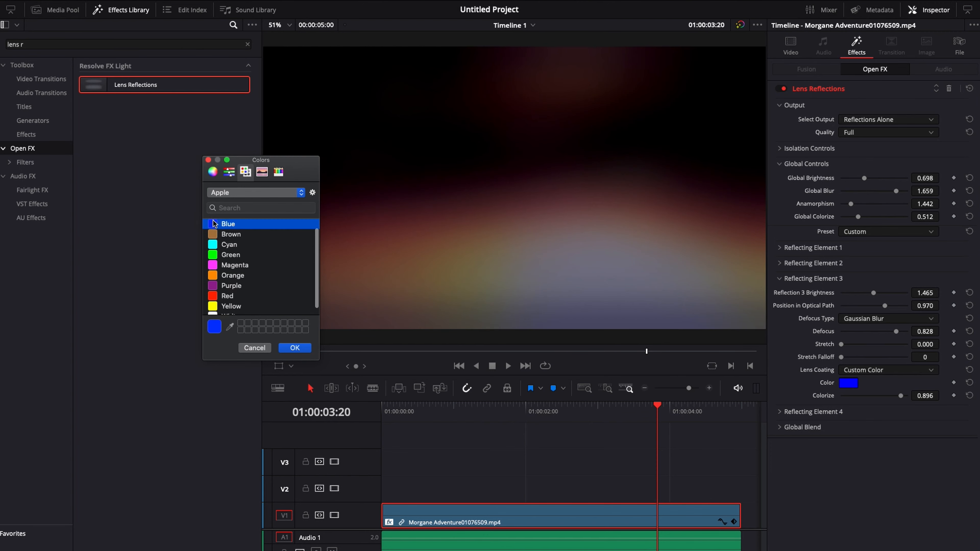
left_click(295, 348)
left_click(213, 298)
left_click(286, 346)
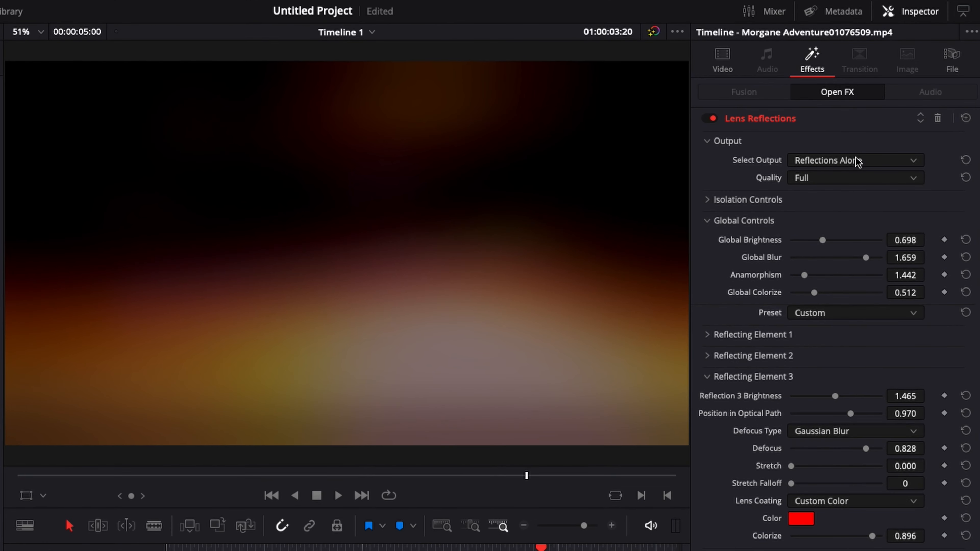
Set the effect's output to Final Composite and toggle Lens Reflections off and on to compare the clip with and without it.
left_click(887, 119)
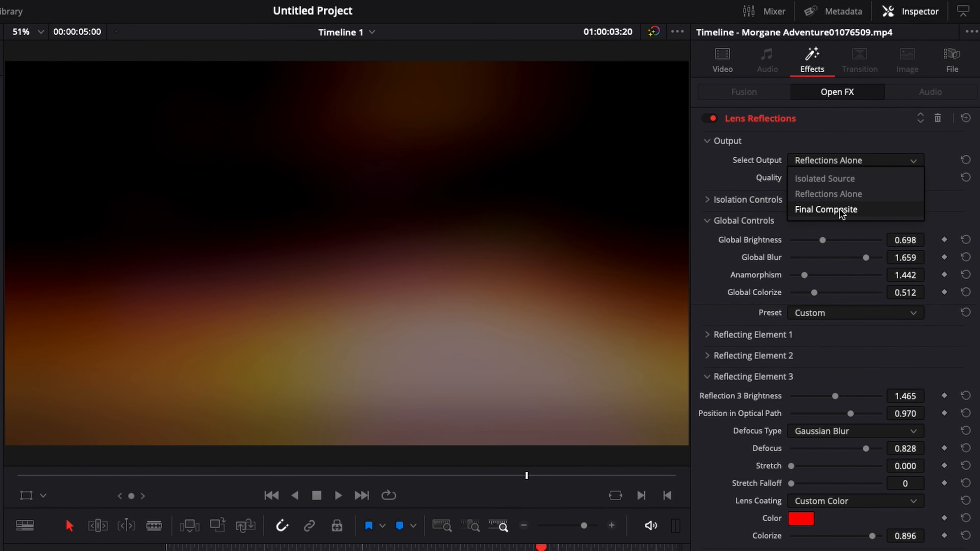
left_click(839, 209)
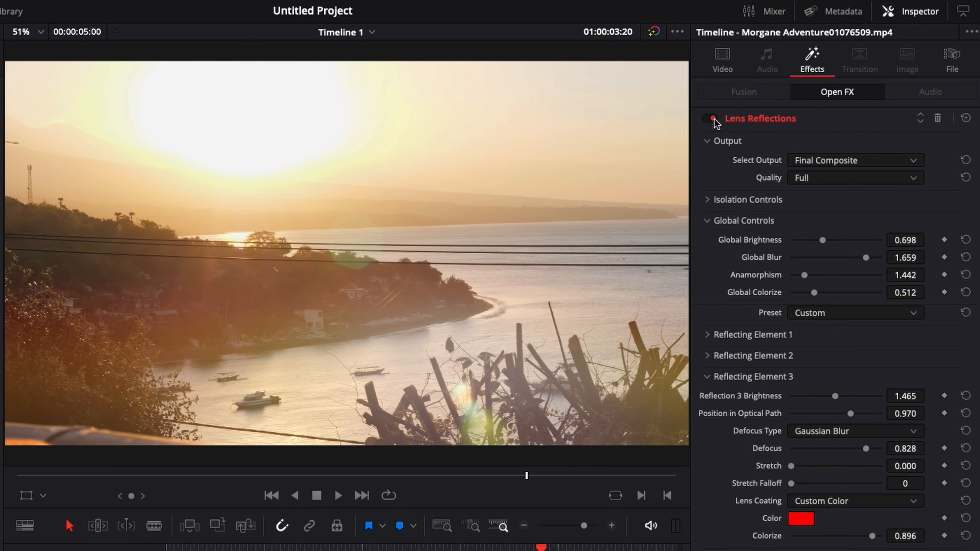
left_click(712, 119)
left_click(711, 119)
left_click(712, 118)
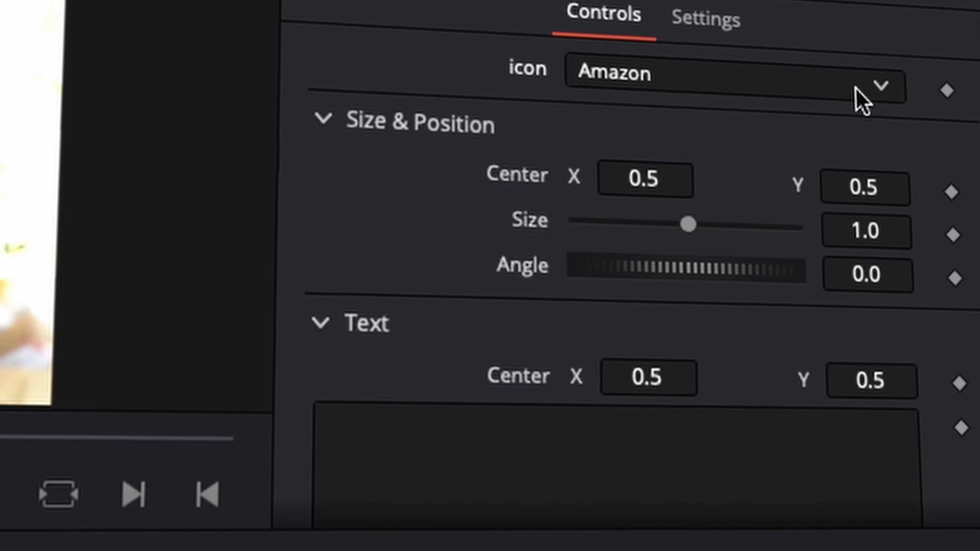
Open the choice of icons in the template's controls.
left_click(855, 90)
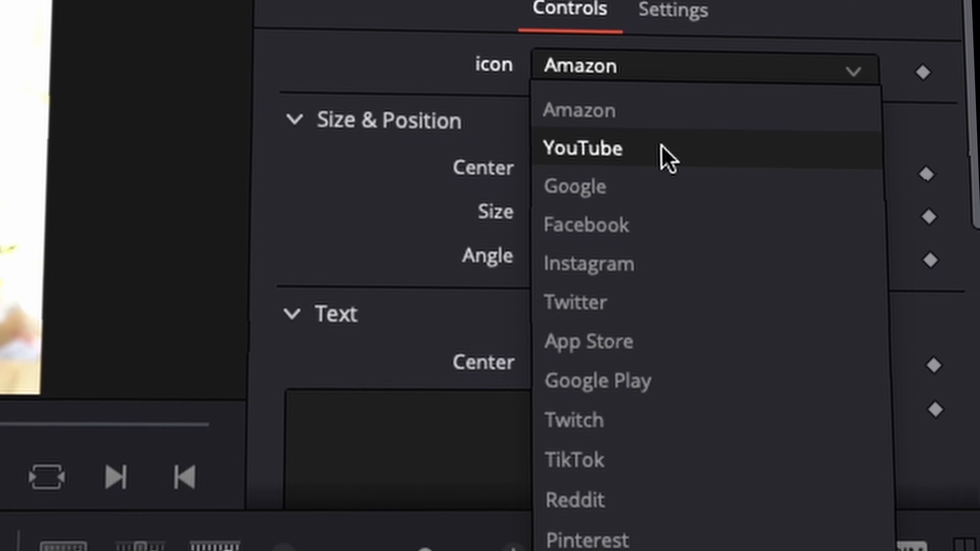